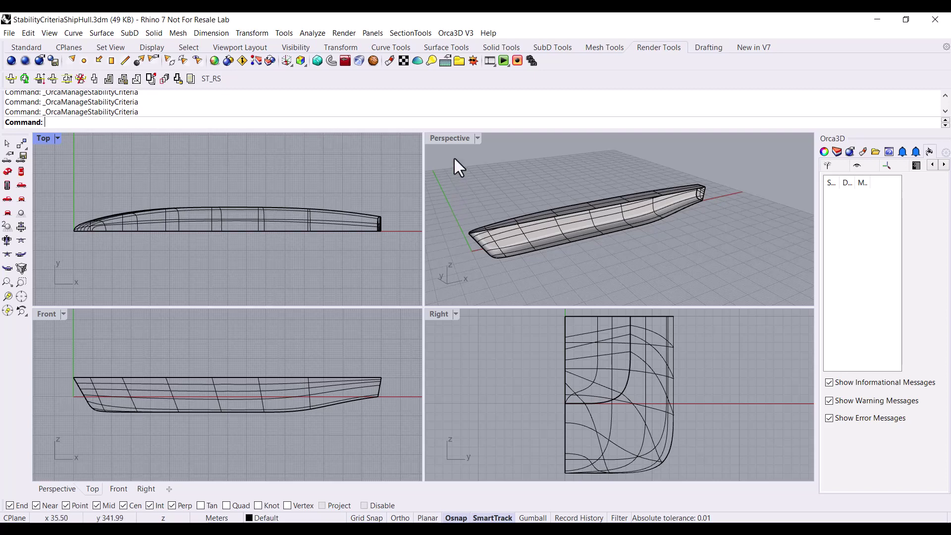
# - Launch Manage Stability Criteria from the Orca3D V3 Basic Hydrostatics / Stability menu
pyautogui.click(454, 33)
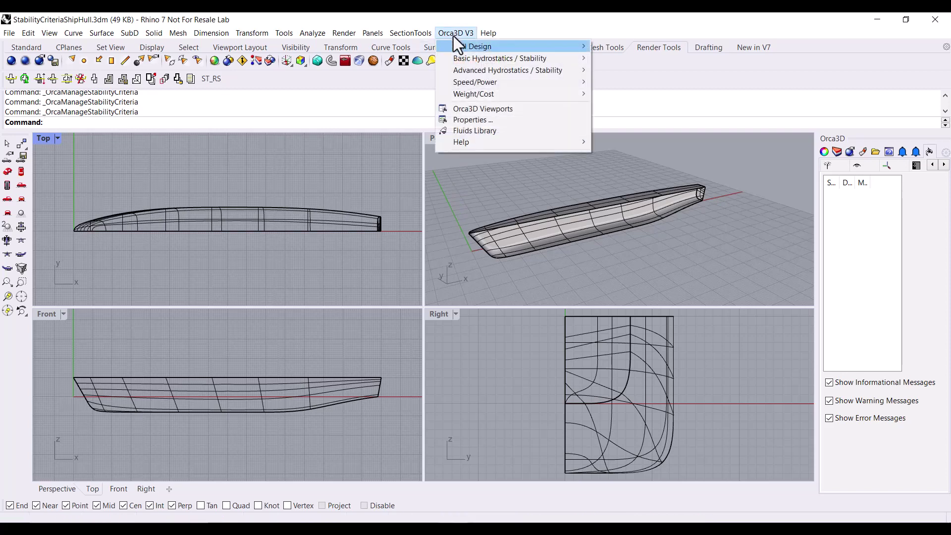
pyautogui.moveTo(454, 53)
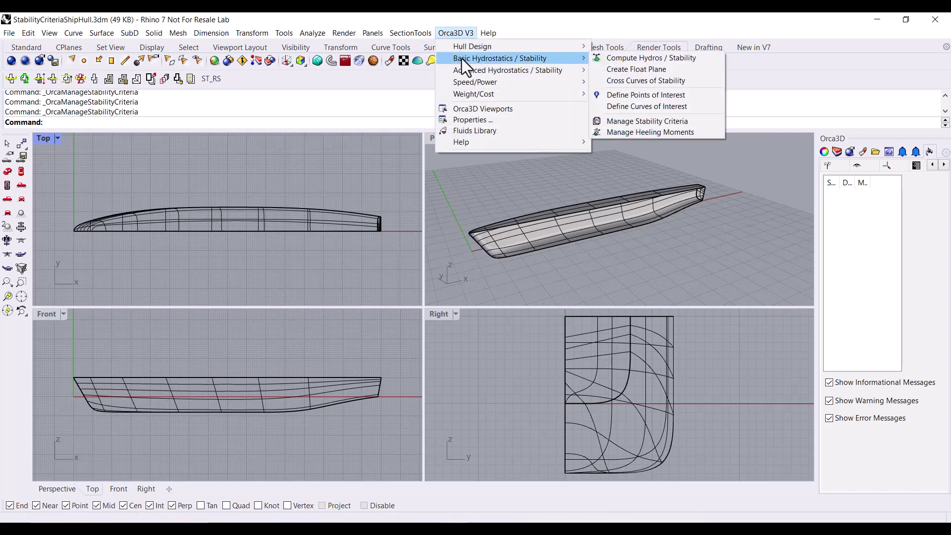
pyautogui.click(639, 121)
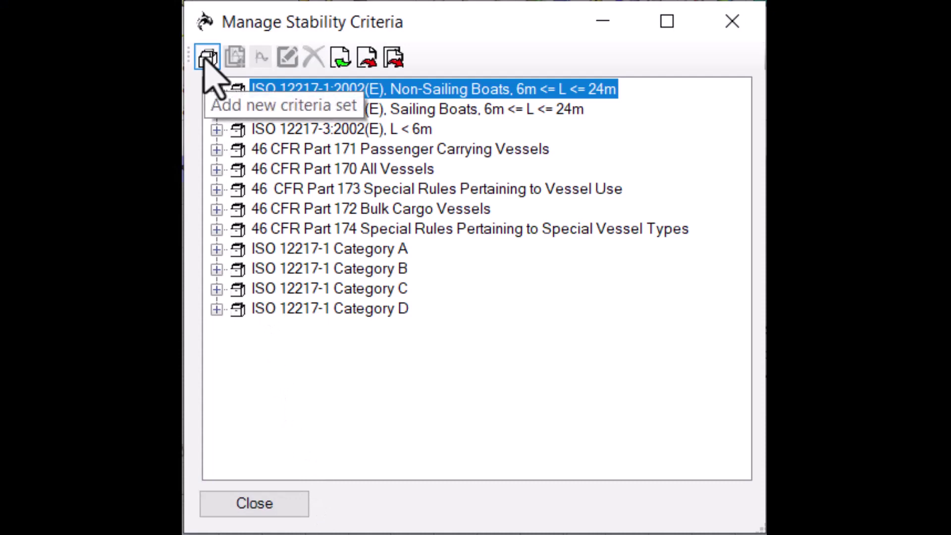
# - Start a new criteria set named 'New Criteria Set' with a criterion named 'Criterion #1'
pyautogui.click(208, 60)
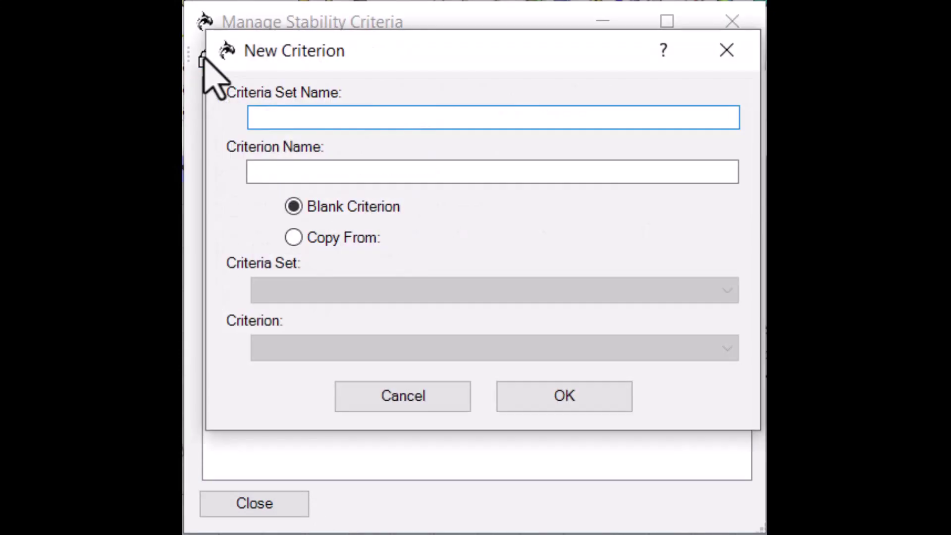
pyautogui.write('New Criteria Set')
pyautogui.press('Tab')
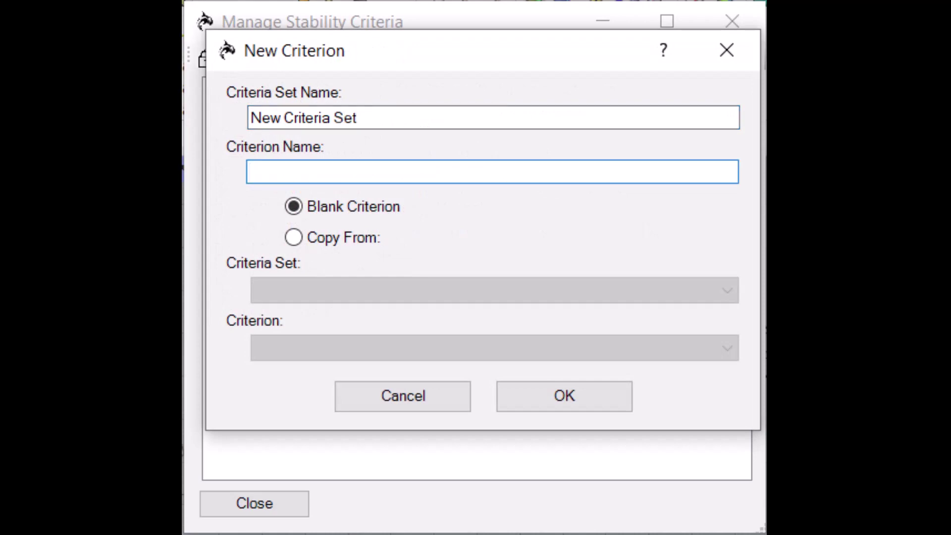
pyautogui.write('Criterion #1')
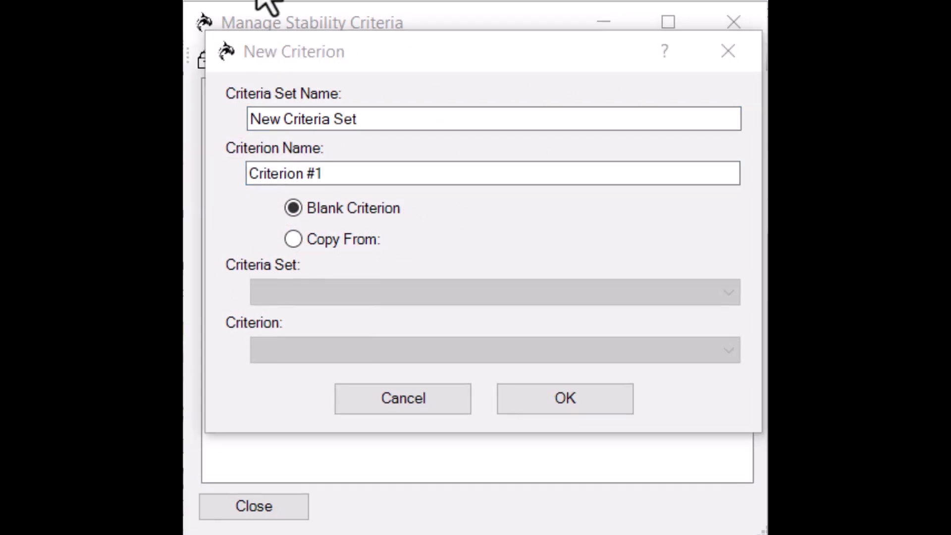
# - Preview copying ISO 12217-1 Category A's [Opt 1] Downflooding, then create Criterion #1 as a blank criterion
pyautogui.click(317, 240)
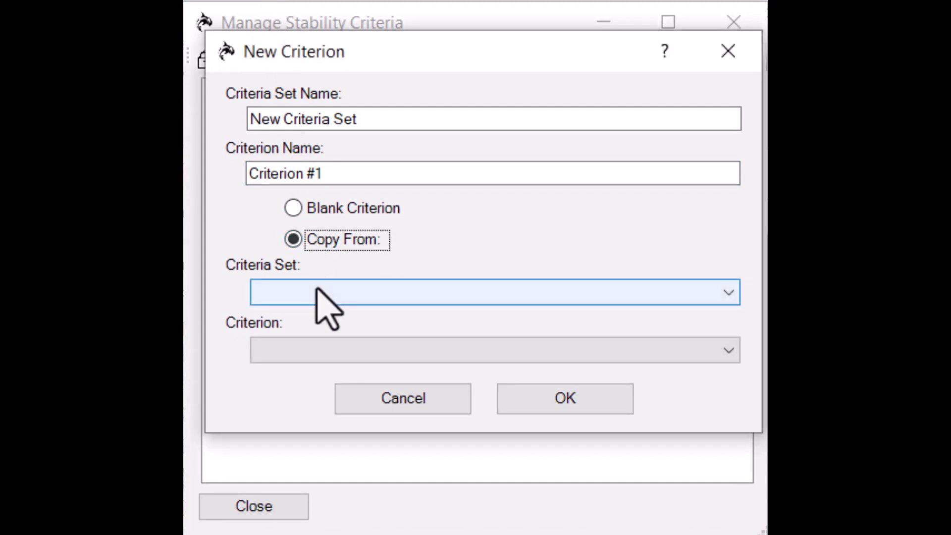
pyautogui.click(318, 292)
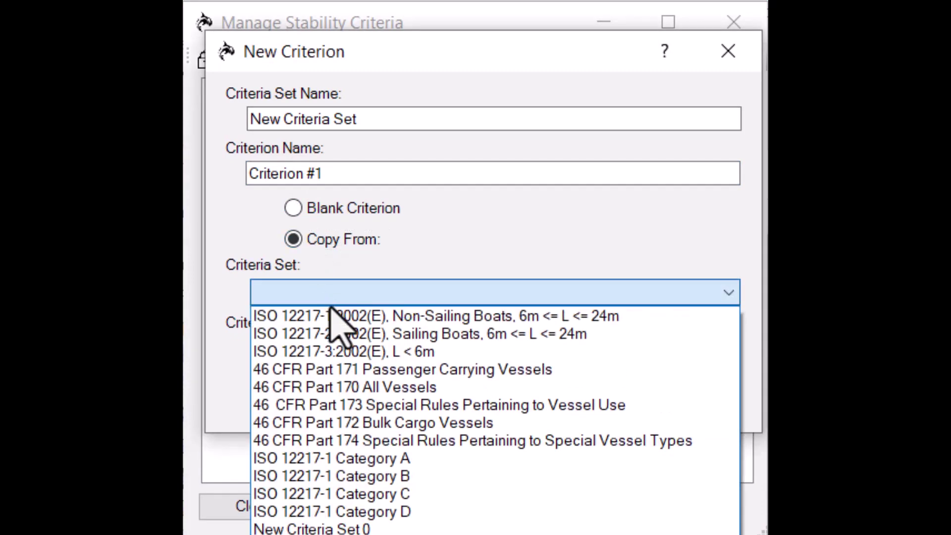
pyautogui.click(365, 458)
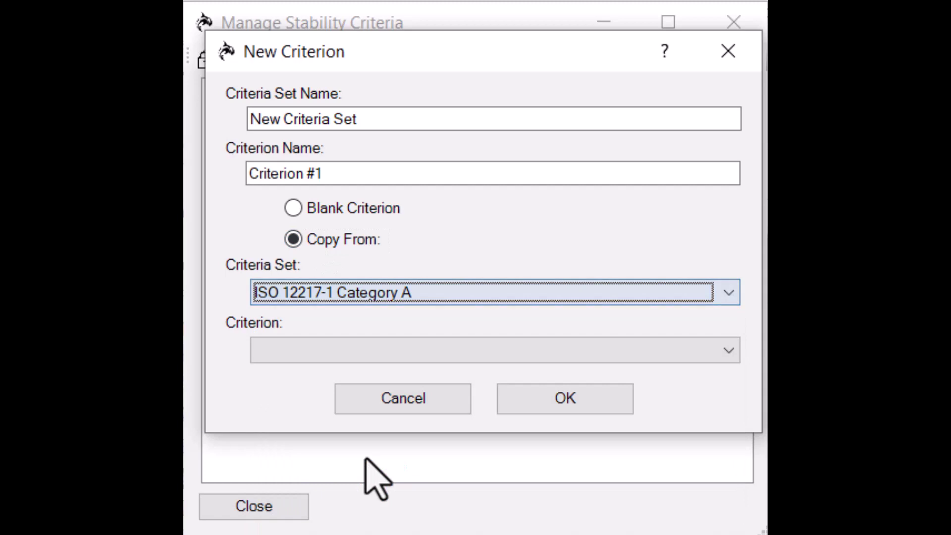
pyautogui.click(367, 353)
pyautogui.click(367, 375)
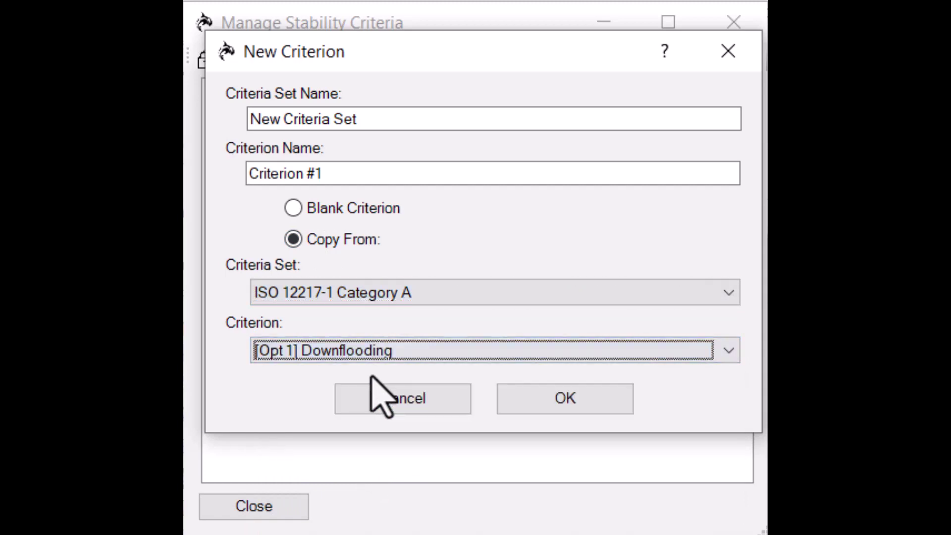
pyautogui.click(355, 209)
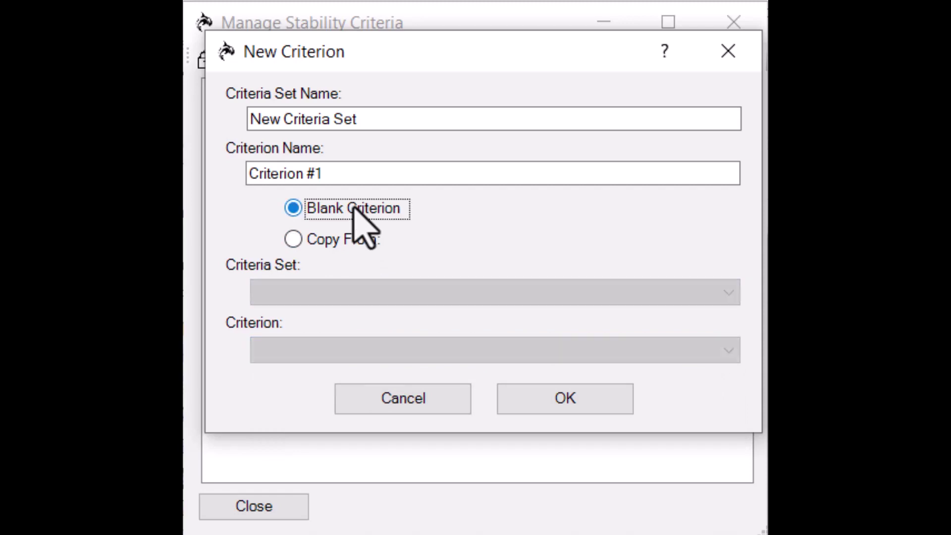
pyautogui.click(531, 403)
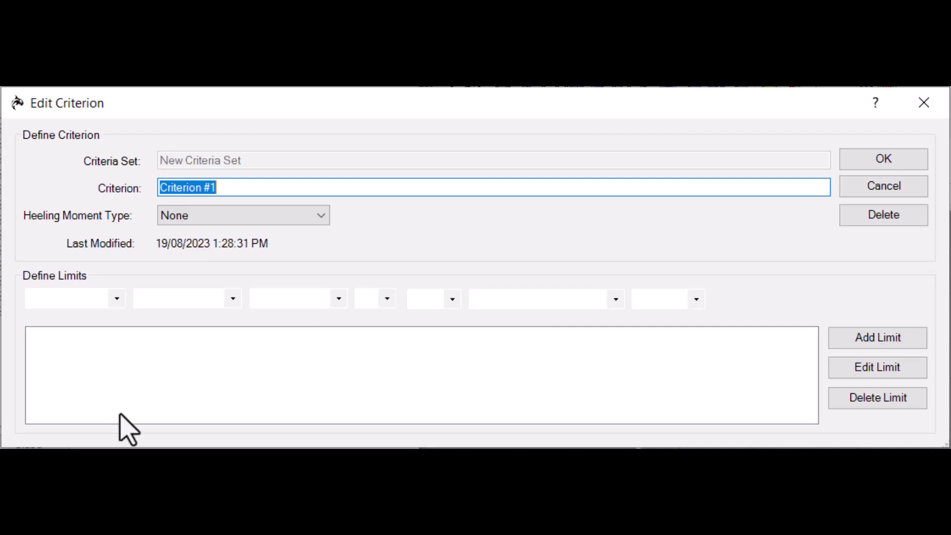
# - Make Criterion #1's first limit an Angle limit and show its At/Between comparison choices
pyautogui.click(118, 300)
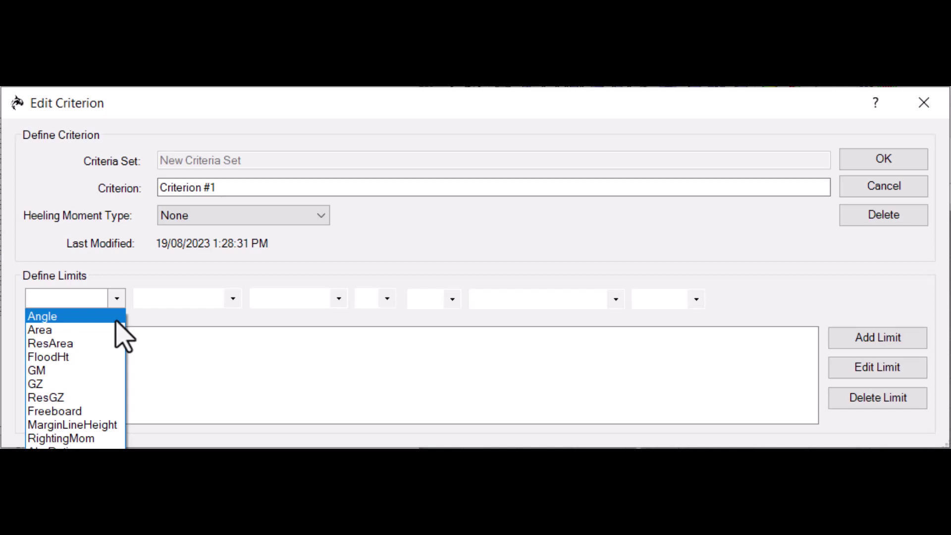
pyautogui.click(115, 320)
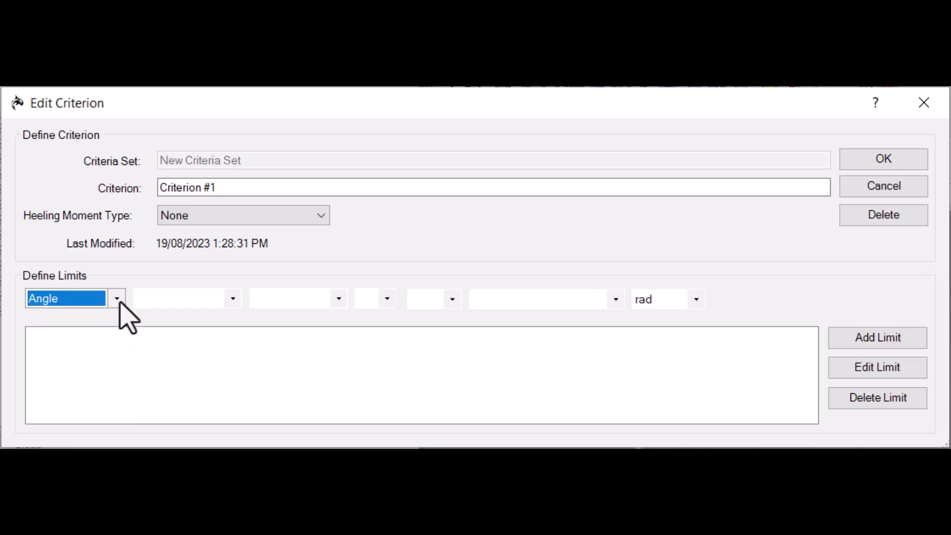
pyautogui.click(233, 299)
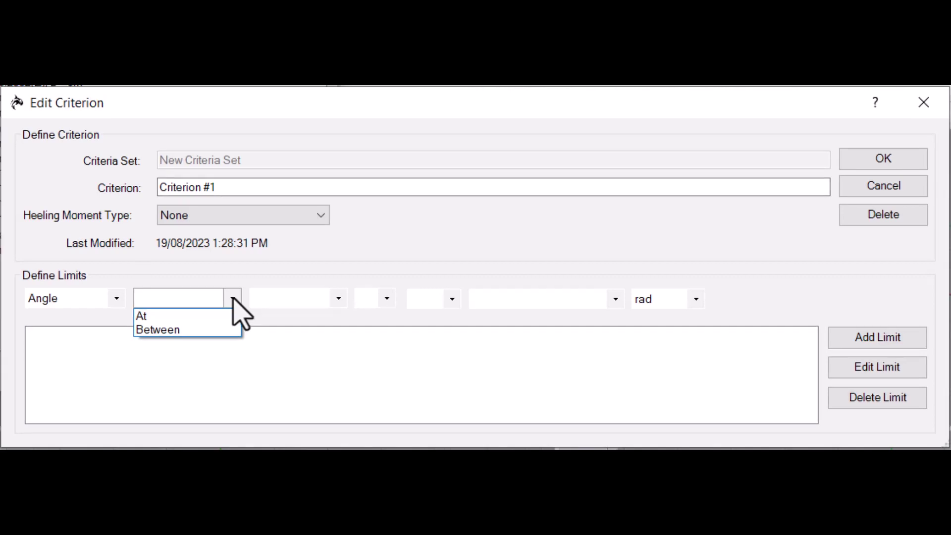
# - Set the angle limit to At 10 deg
pyautogui.click(229, 316)
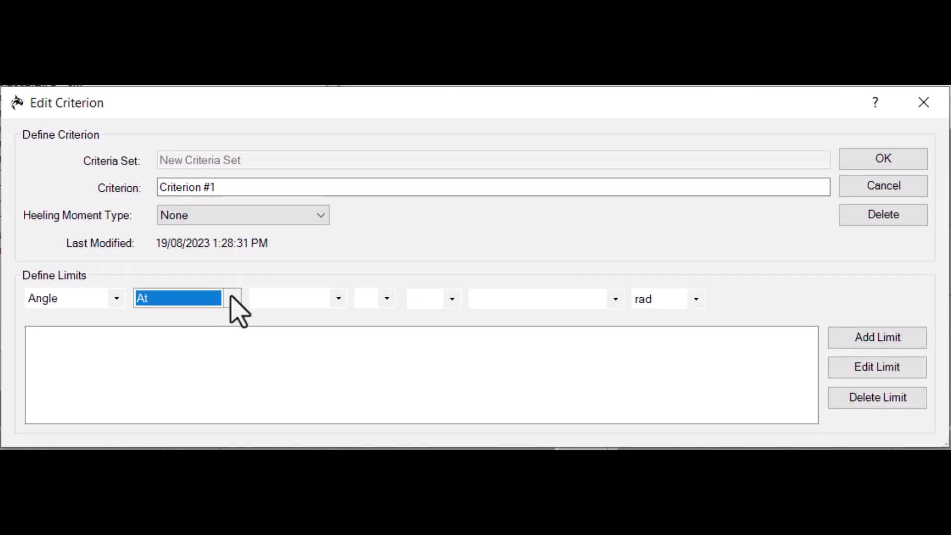
pyautogui.click(272, 298)
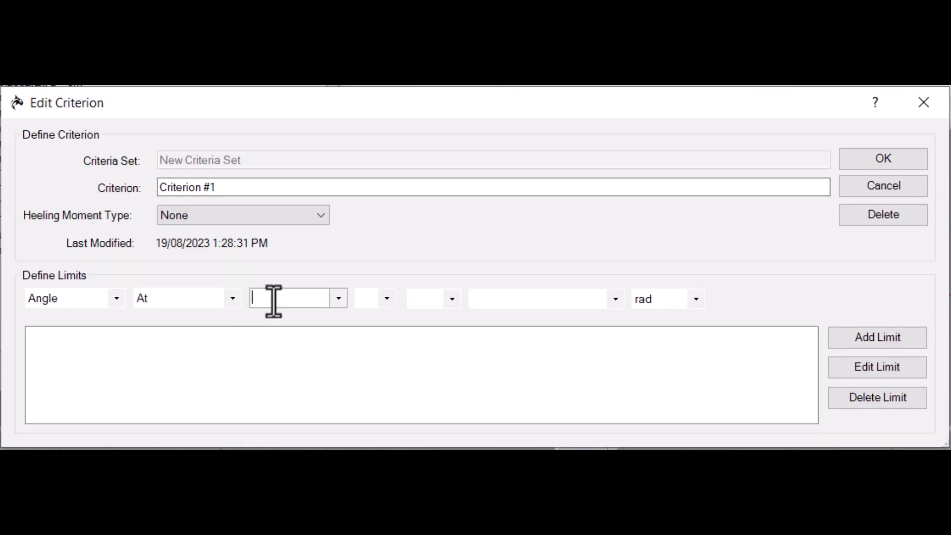
pyautogui.write('10')
pyautogui.click(374, 297)
pyautogui.click(373, 329)
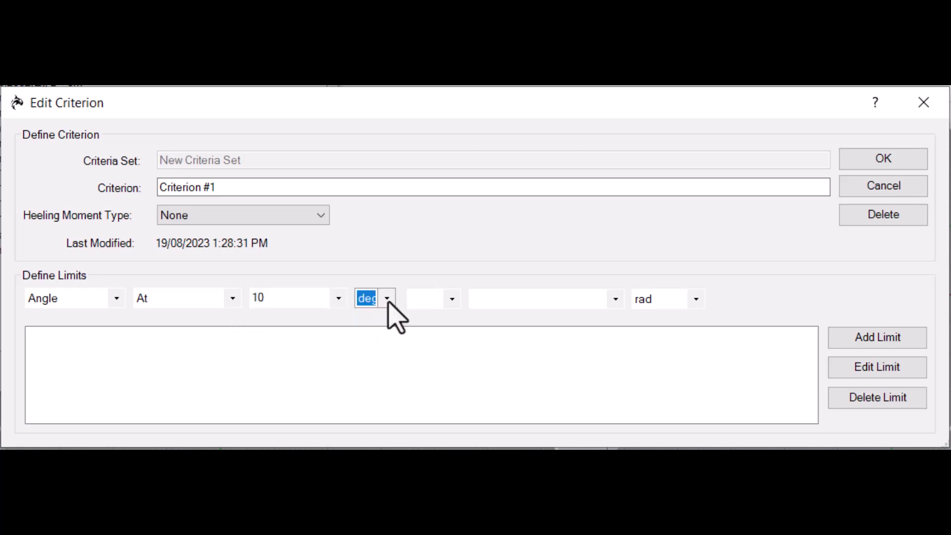
# - Try GZmax and min(10,GZmax) as the reference angle, then clear that box
pyautogui.doubleClick(298, 299)
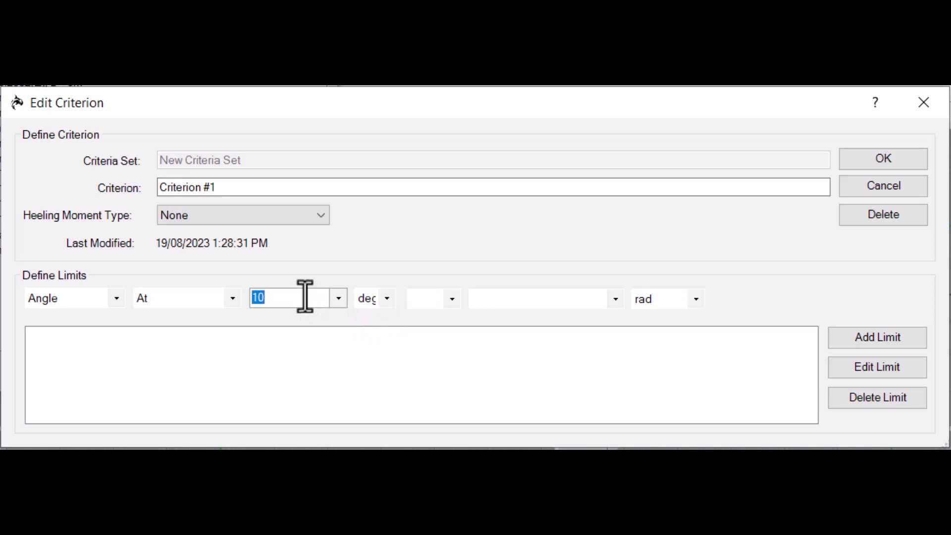
pyautogui.click(339, 299)
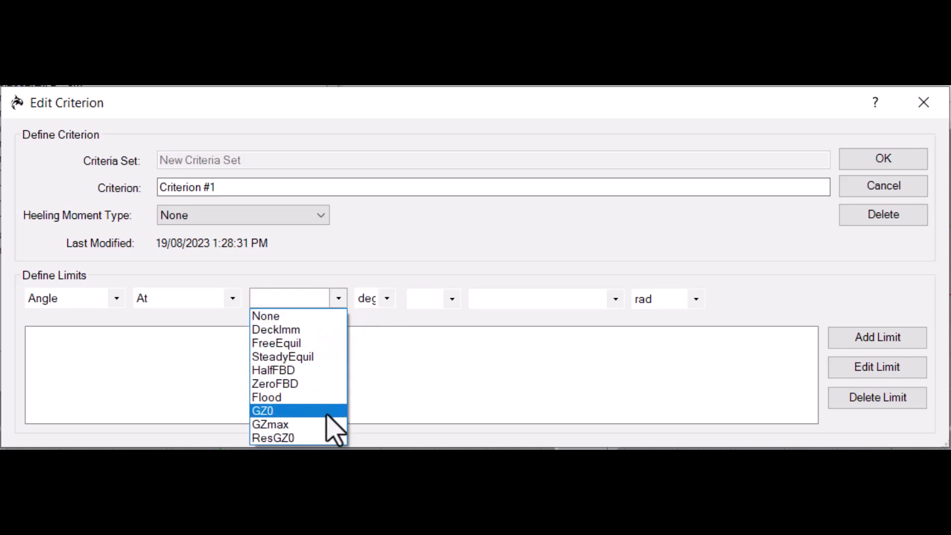
pyautogui.click(327, 403)
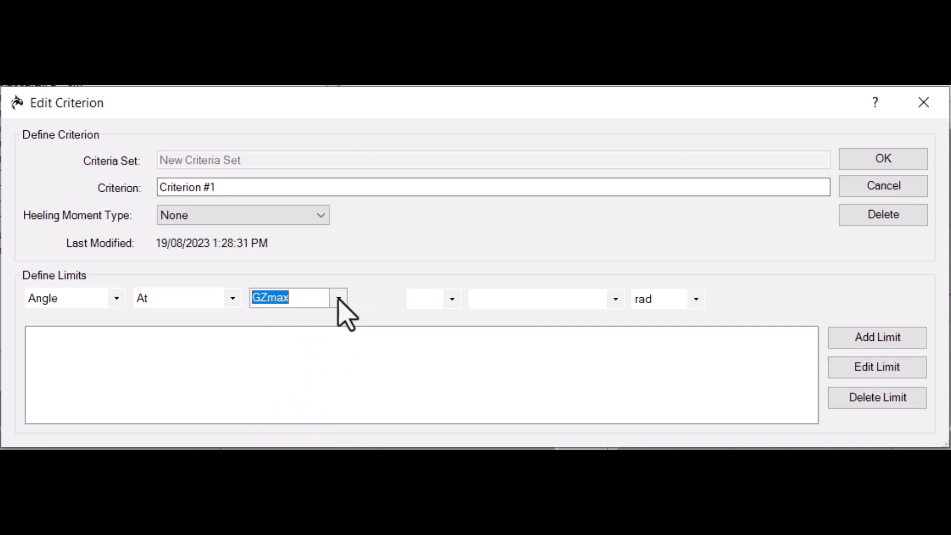
pyautogui.write('min(')
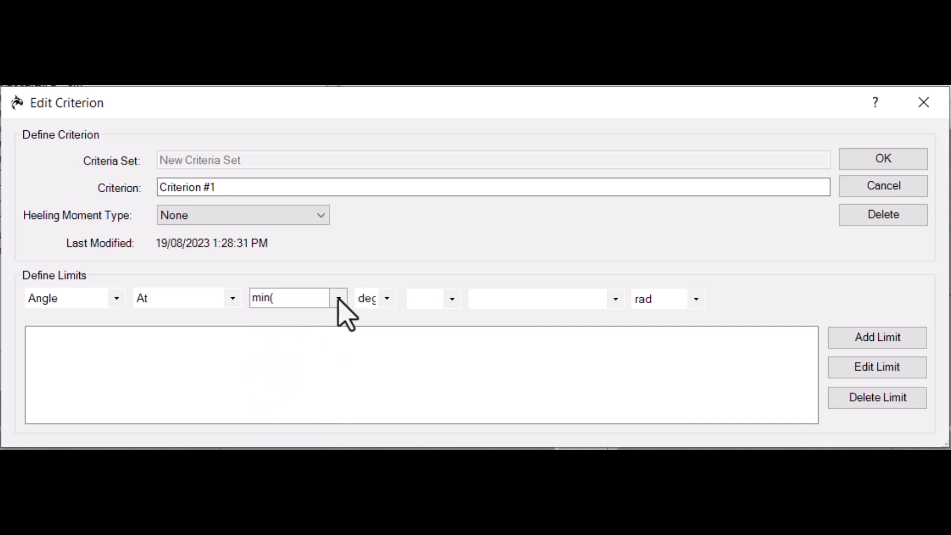
pyautogui.write('10,GZmax)')
pyautogui.press('BackSpace')
pyautogui.press('BackSpace')
pyautogui.press('BackSpace')
pyautogui.press('BackSpace')
pyautogui.press('BackSpace')
pyautogui.press('BackSpace')
pyautogui.press('BackSpace')
pyautogui.press('BackSpace')
pyautogui.press('BackSpace')
pyautogui.press('BackSpace')
pyautogui.press('BackSpace')
pyautogui.press('BackSpace')
pyautogui.press('BackSpace')
# - Change the comparison to Between with GZmax as the lower bound
pyautogui.click(231, 298)
pyautogui.click(228, 329)
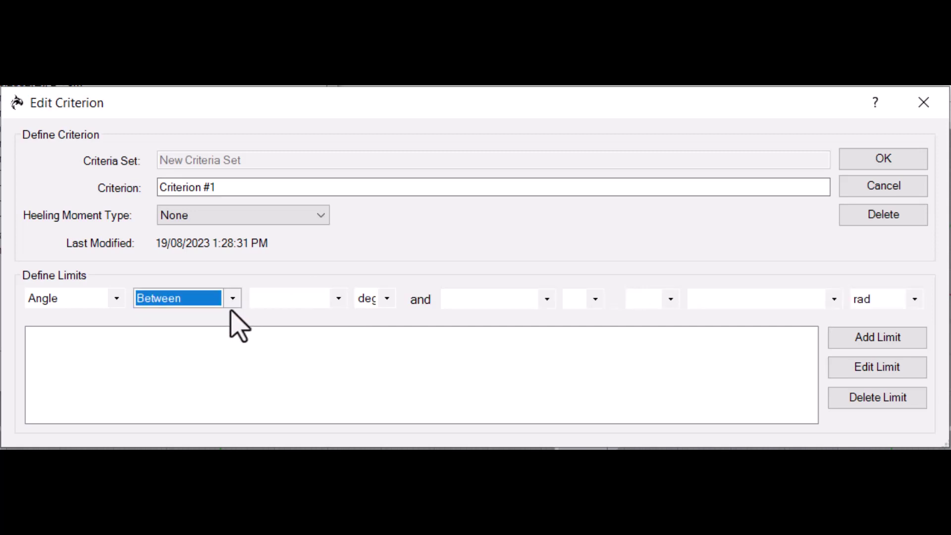
pyautogui.click(338, 298)
pyautogui.click(321, 424)
# - Enter min(Flood, 45) deg as the range's upper bound
pyautogui.click(453, 297)
pyautogui.write('min(Fl')
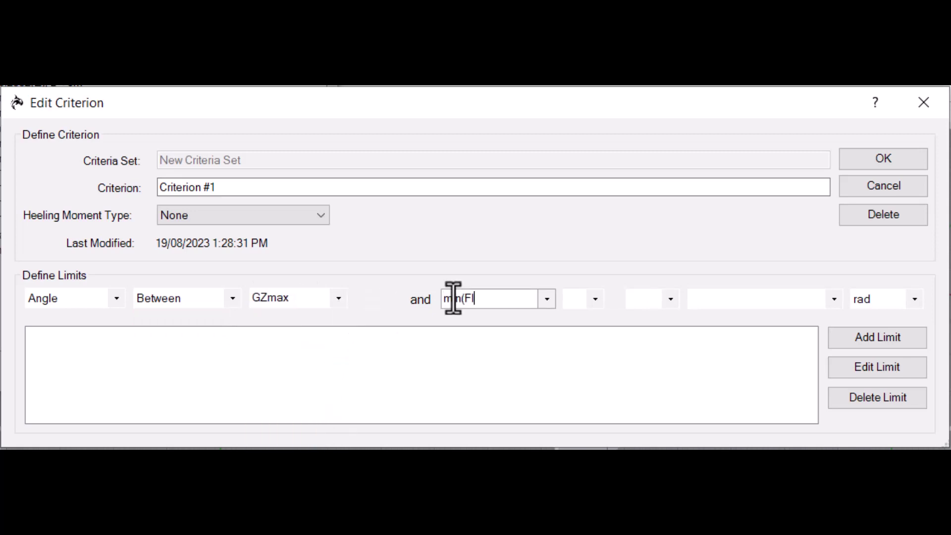
pyautogui.write('ood, 45)')
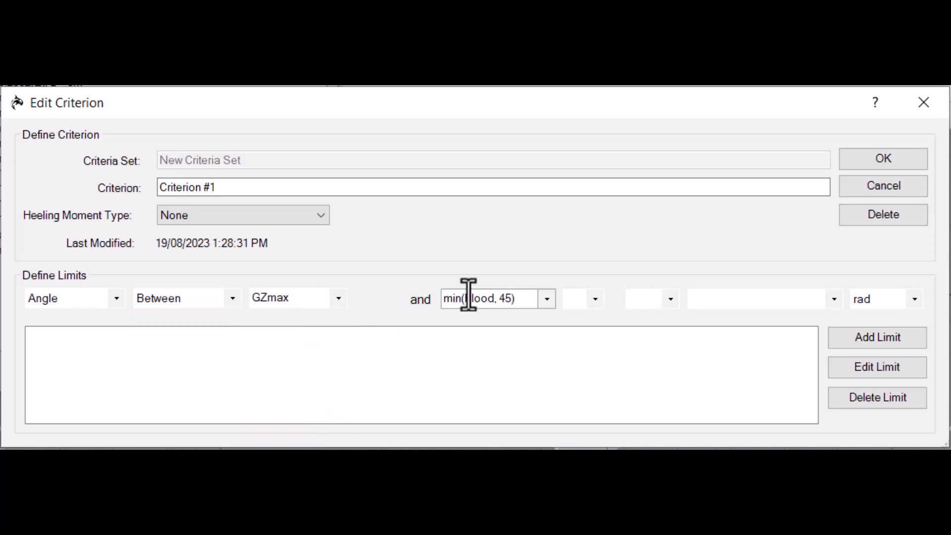
pyautogui.click(596, 299)
pyautogui.click(600, 328)
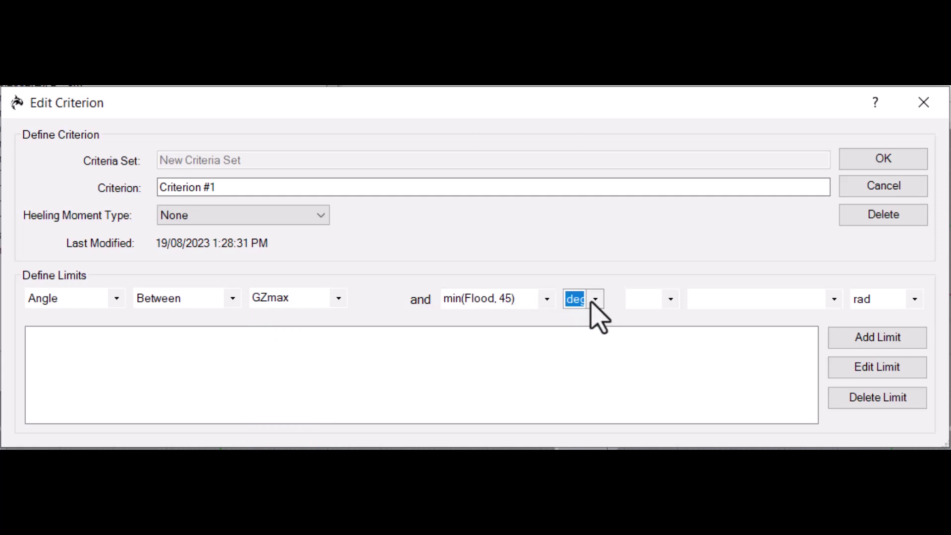
pyautogui.click(671, 299)
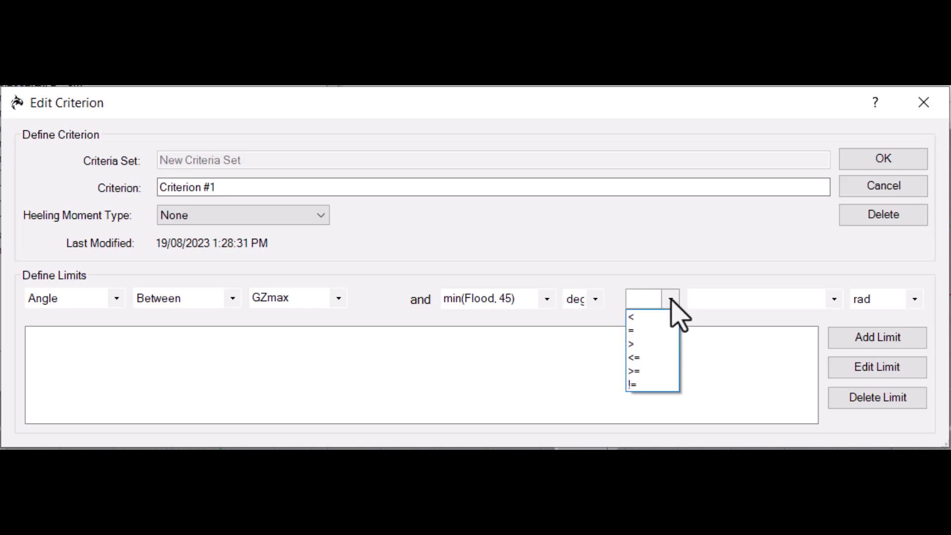
# - Require the angle range value to be >= 20 deg
pyautogui.click(658, 376)
pyautogui.click(706, 298)
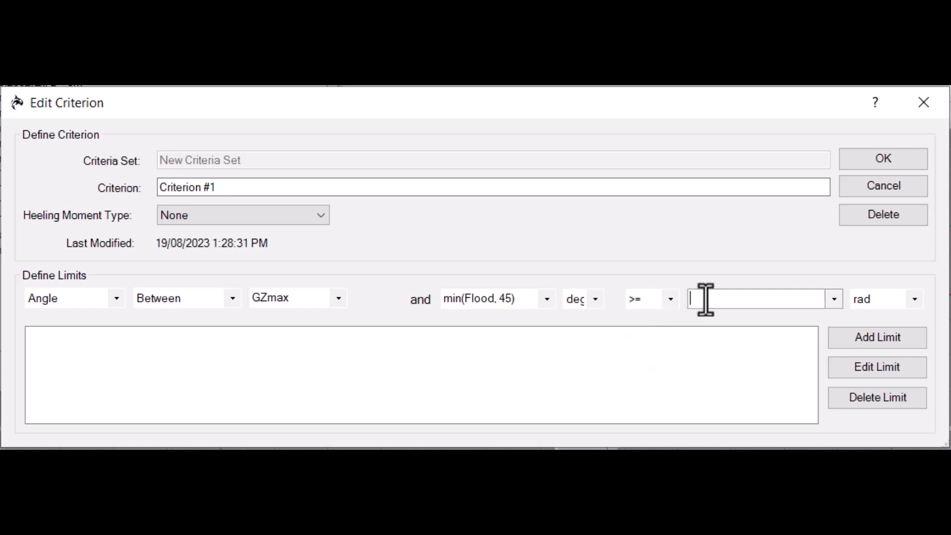
pyautogui.write('20')
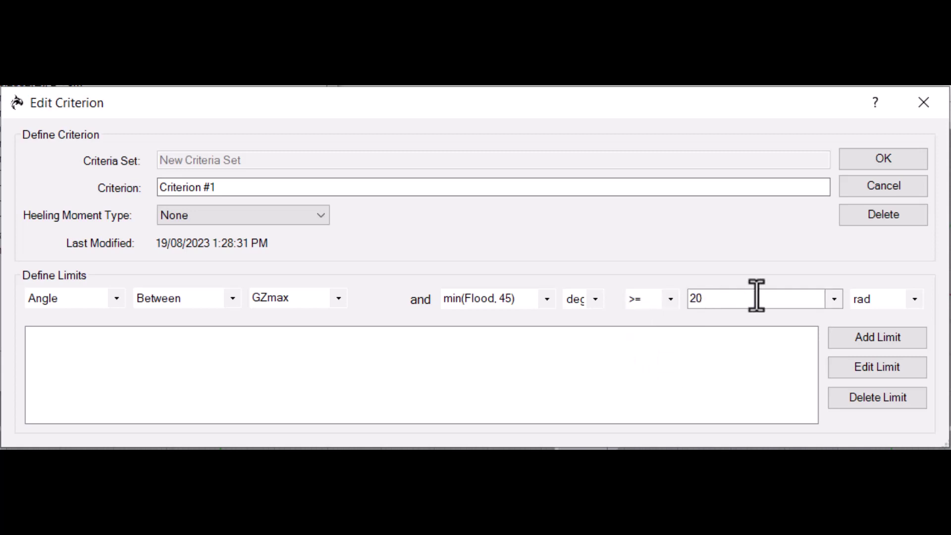
pyautogui.click(915, 299)
pyautogui.click(909, 329)
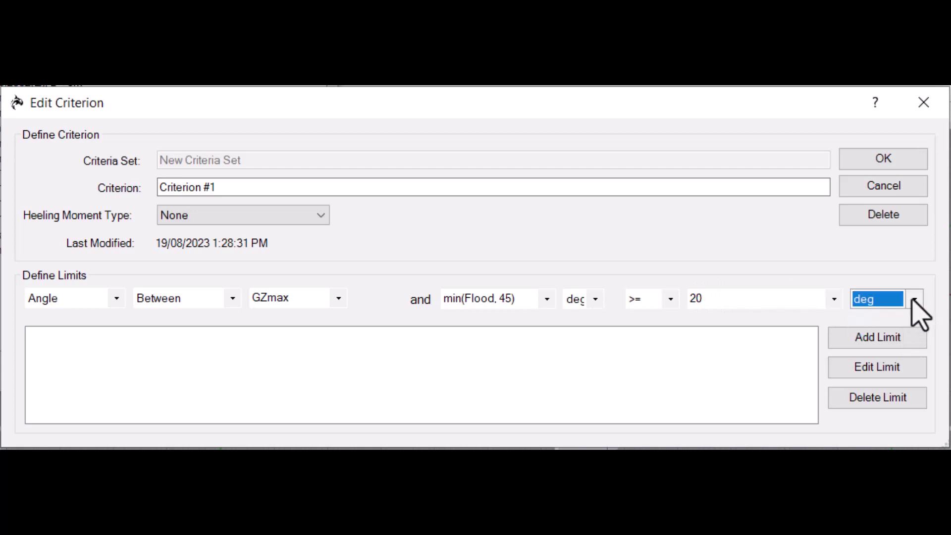
pyautogui.click(837, 300)
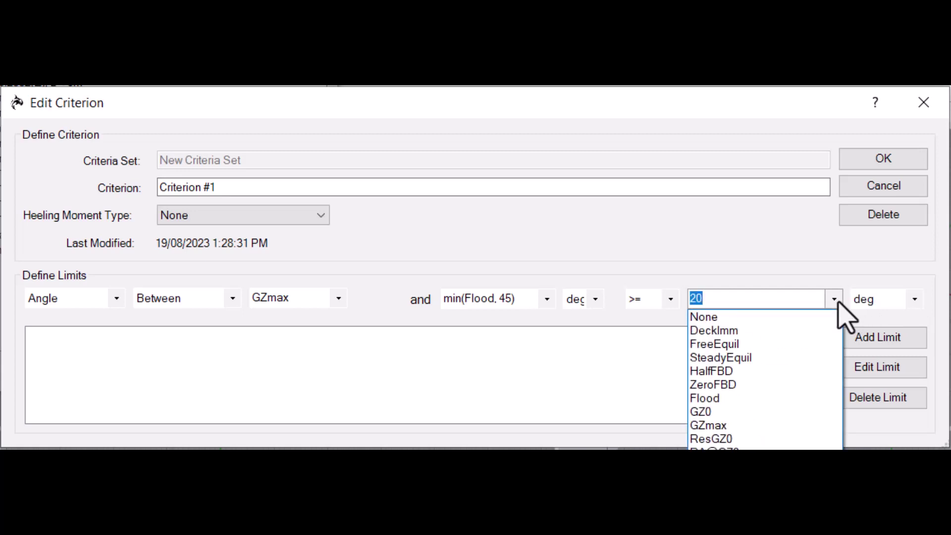
pyautogui.click(839, 302)
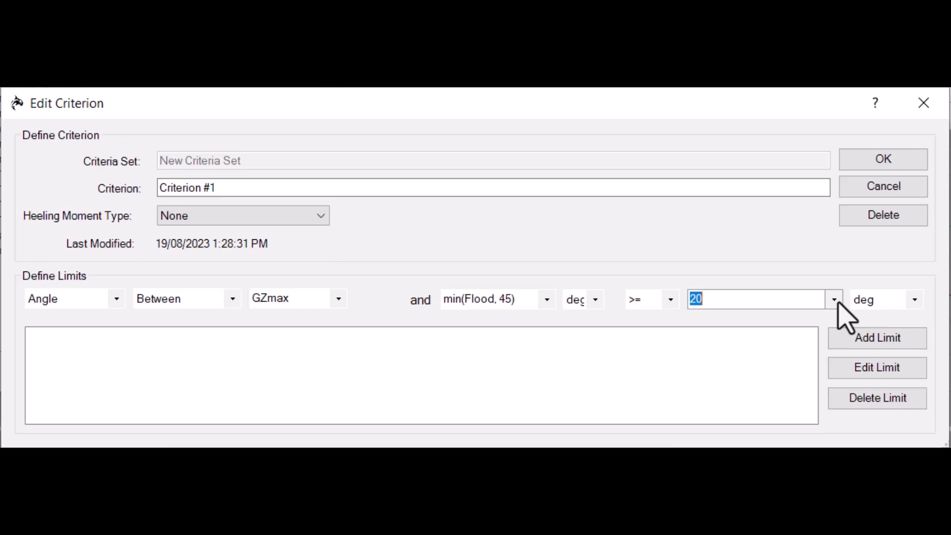
pyautogui.click(865, 342)
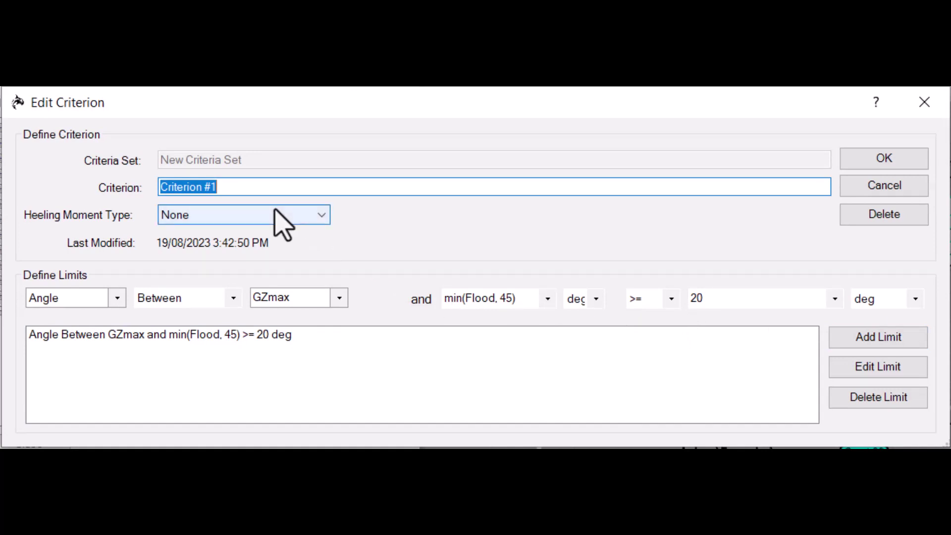
pyautogui.click(278, 217)
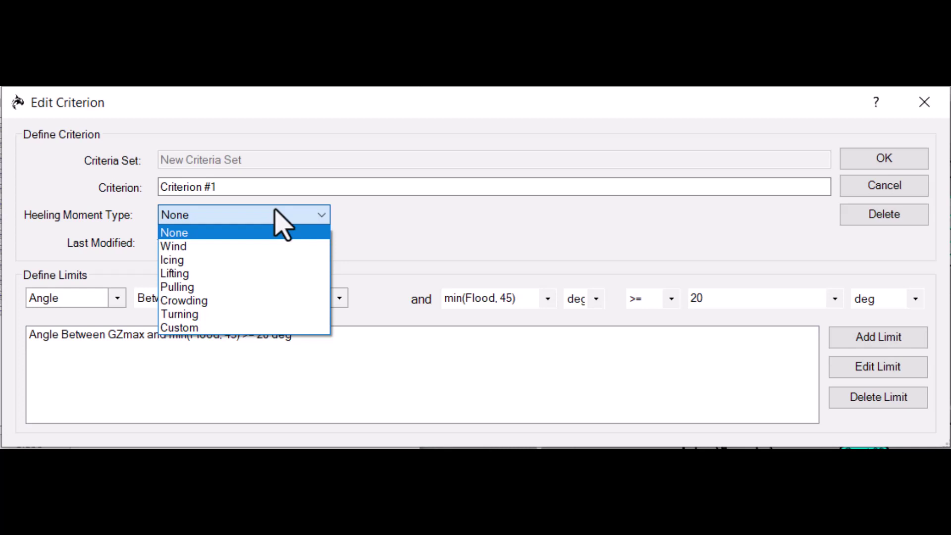
pyautogui.click(276, 210)
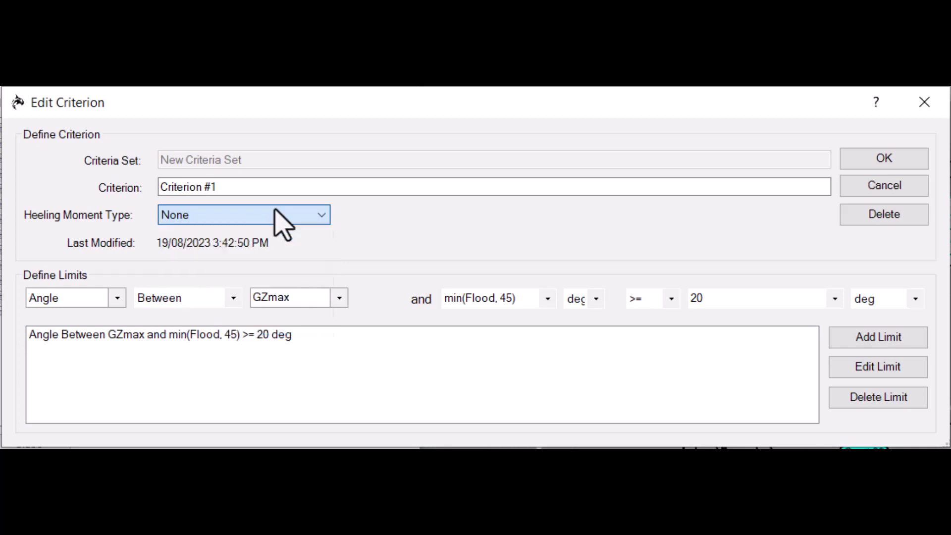
pyautogui.click(341, 298)
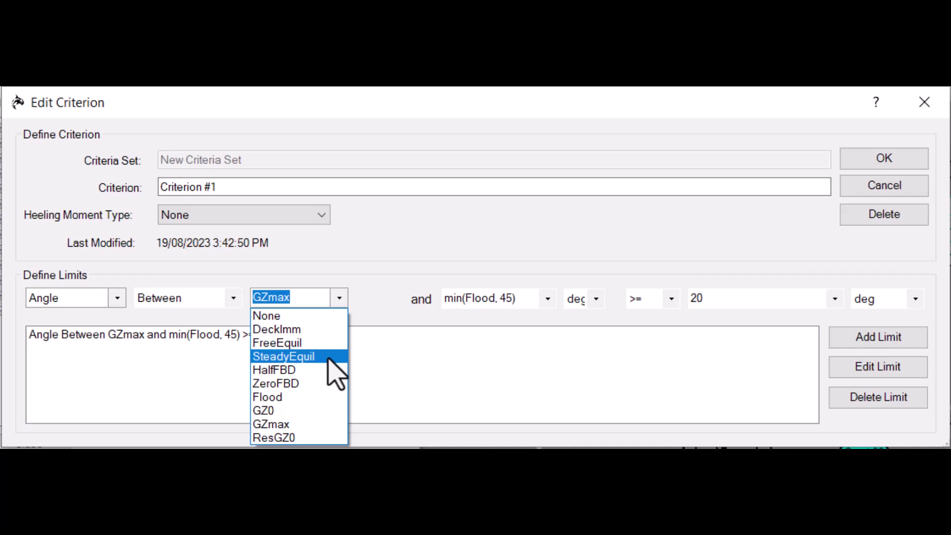
pyautogui.click(340, 298)
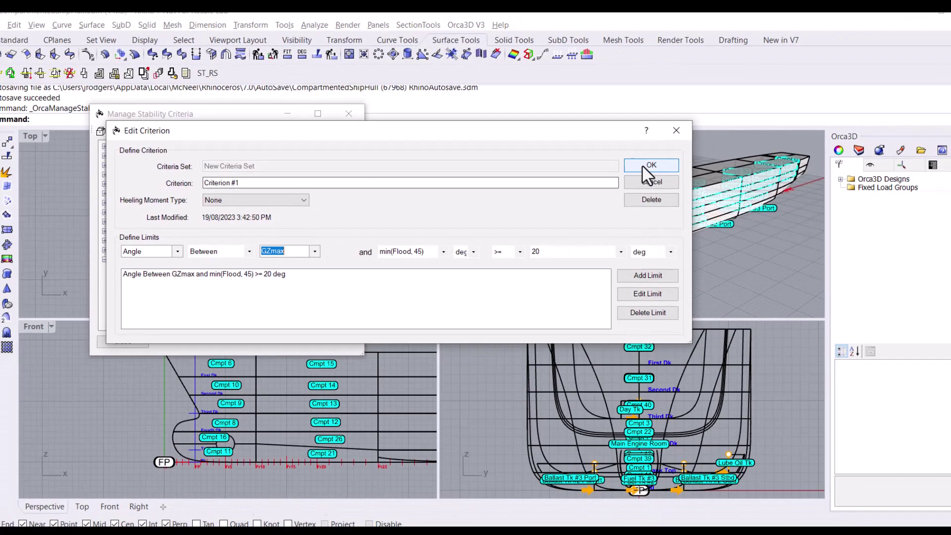
# - Confirm Criterion #1 with OK to return to the criteria manager
pyautogui.click(832, 161)
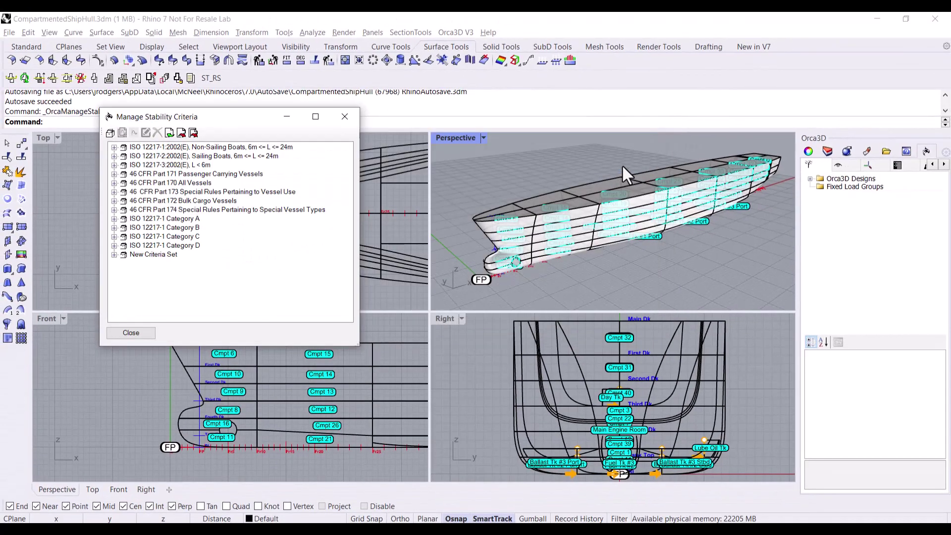